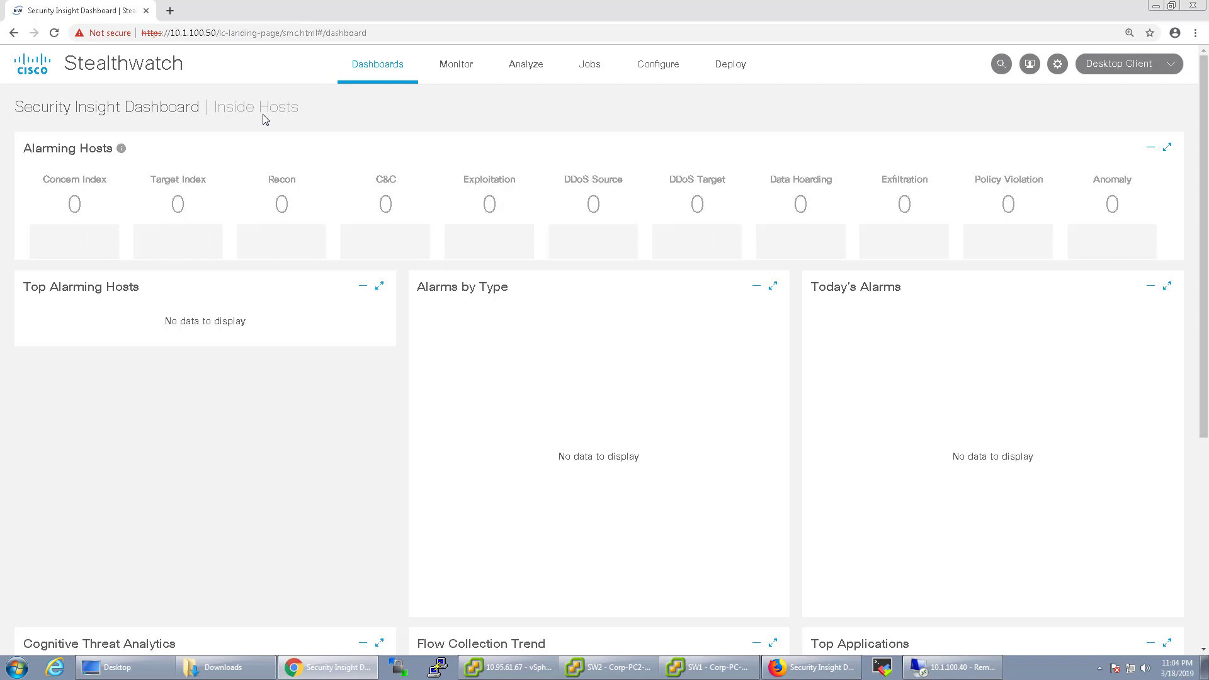
Open the first account in the monitored Users list and examine its User Info and Devices & Sessions.
mouse_move(451, 70)
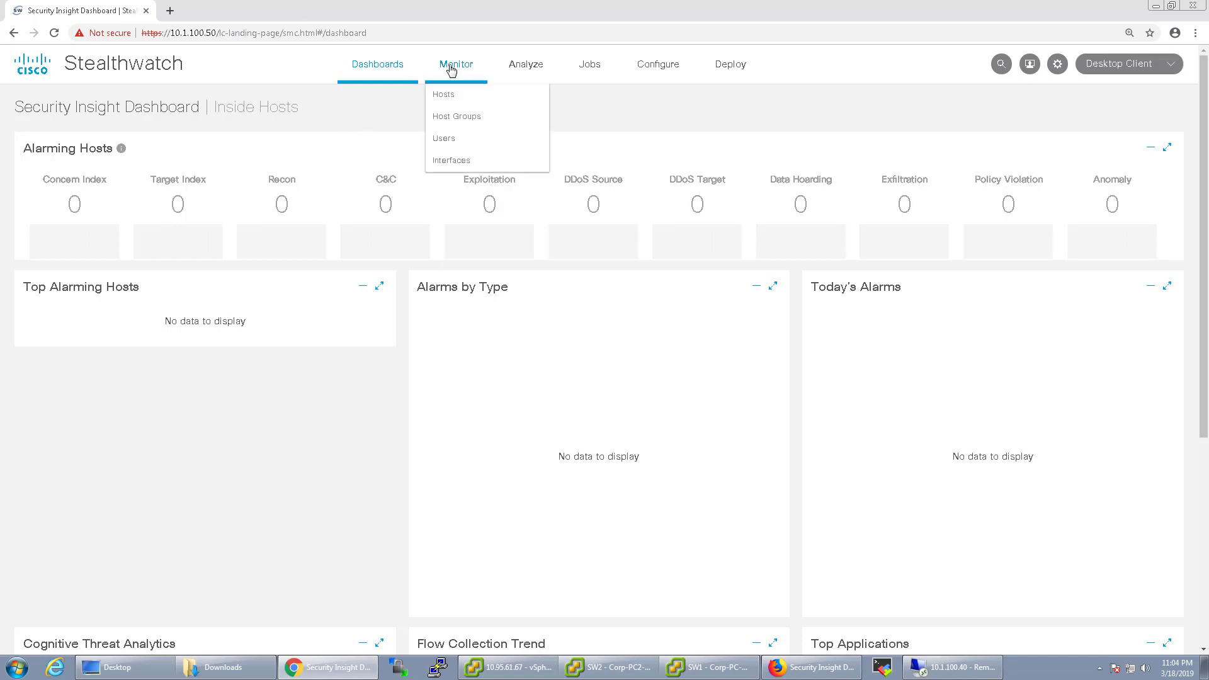
click(455, 144)
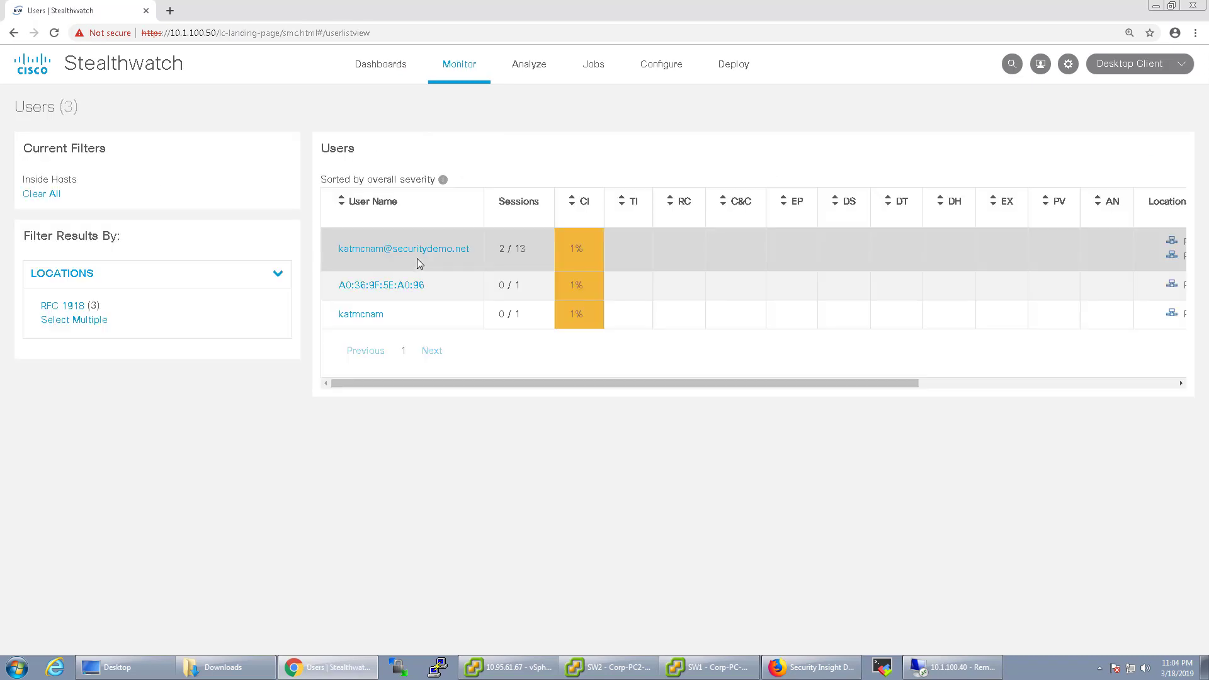
click(419, 252)
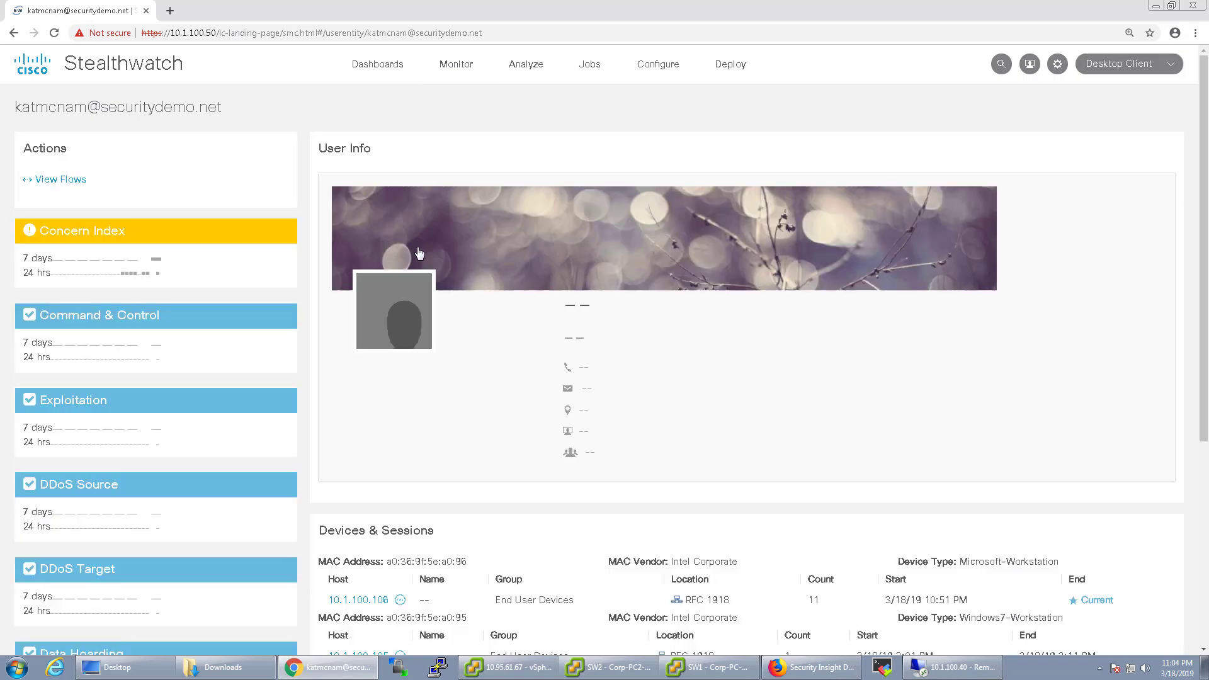
scroll(412, 256, down, 5)
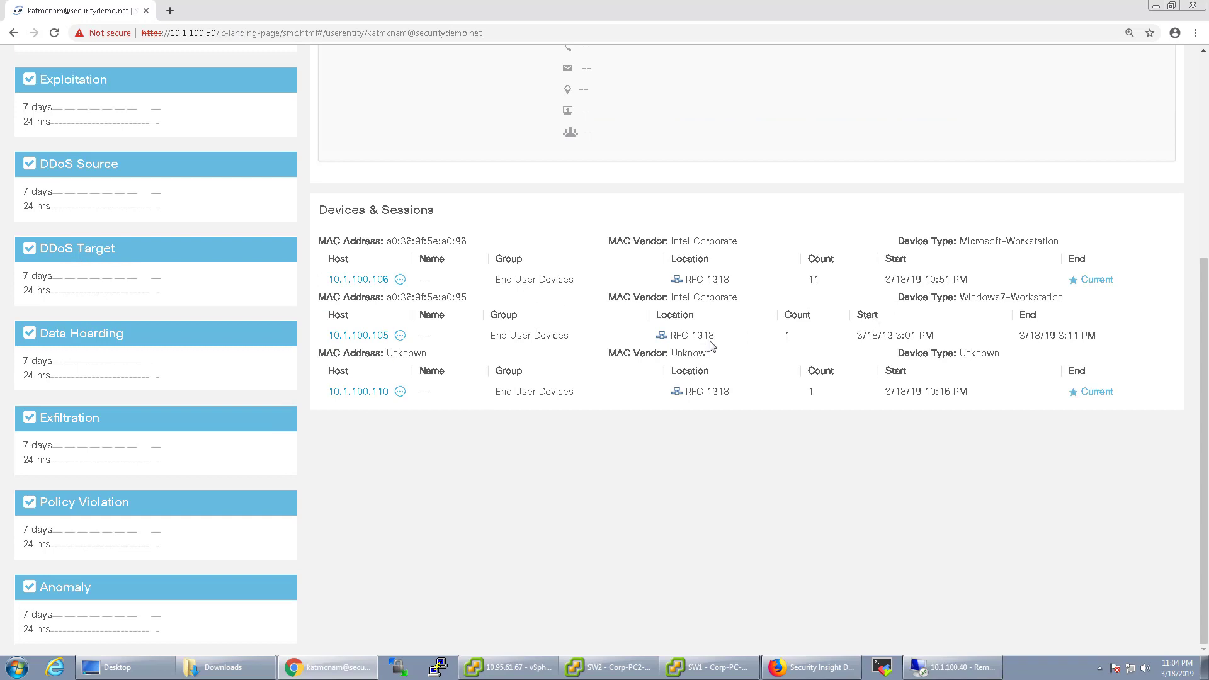
scroll(741, 393, up, 2)
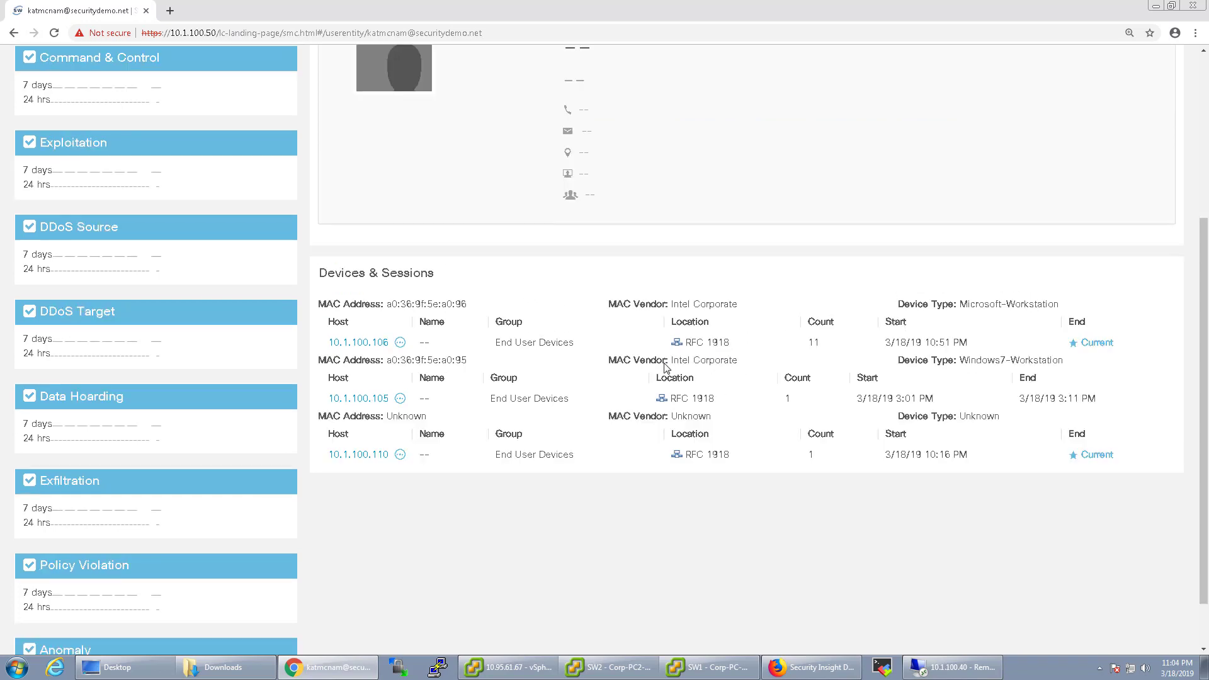
scroll(1007, 403, up, 3)
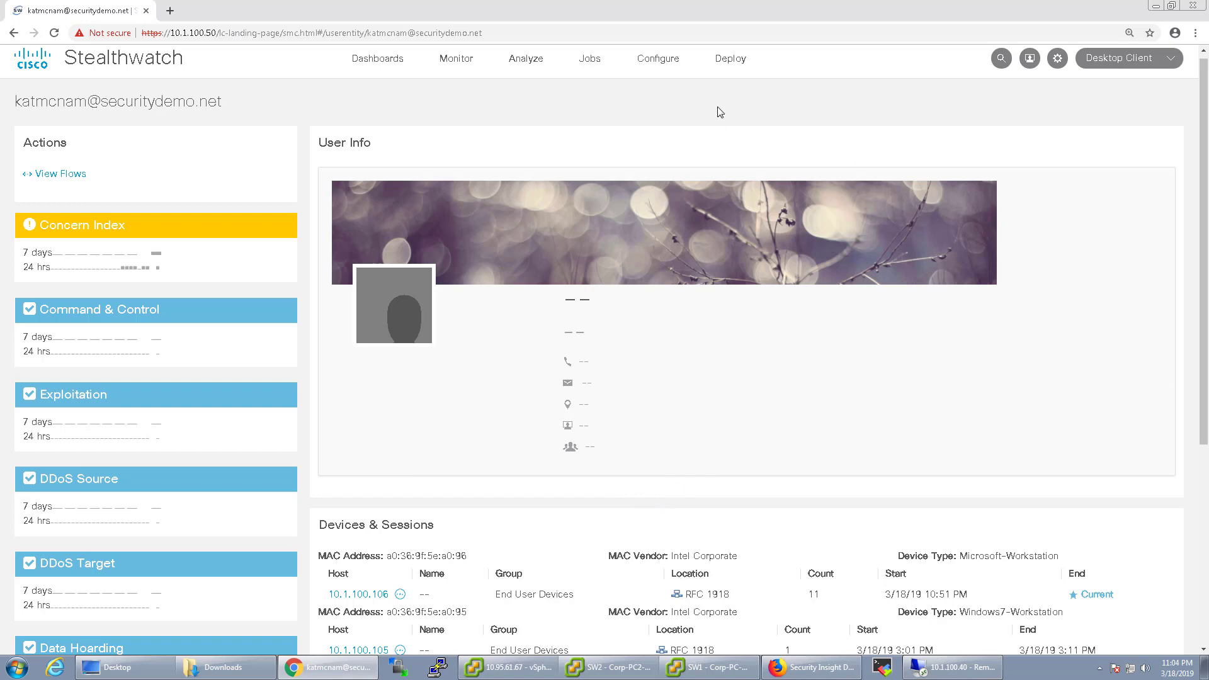
Open the Active Directory lookup configuration page among the deployment settings.
mouse_move(732, 63)
click(732, 111)
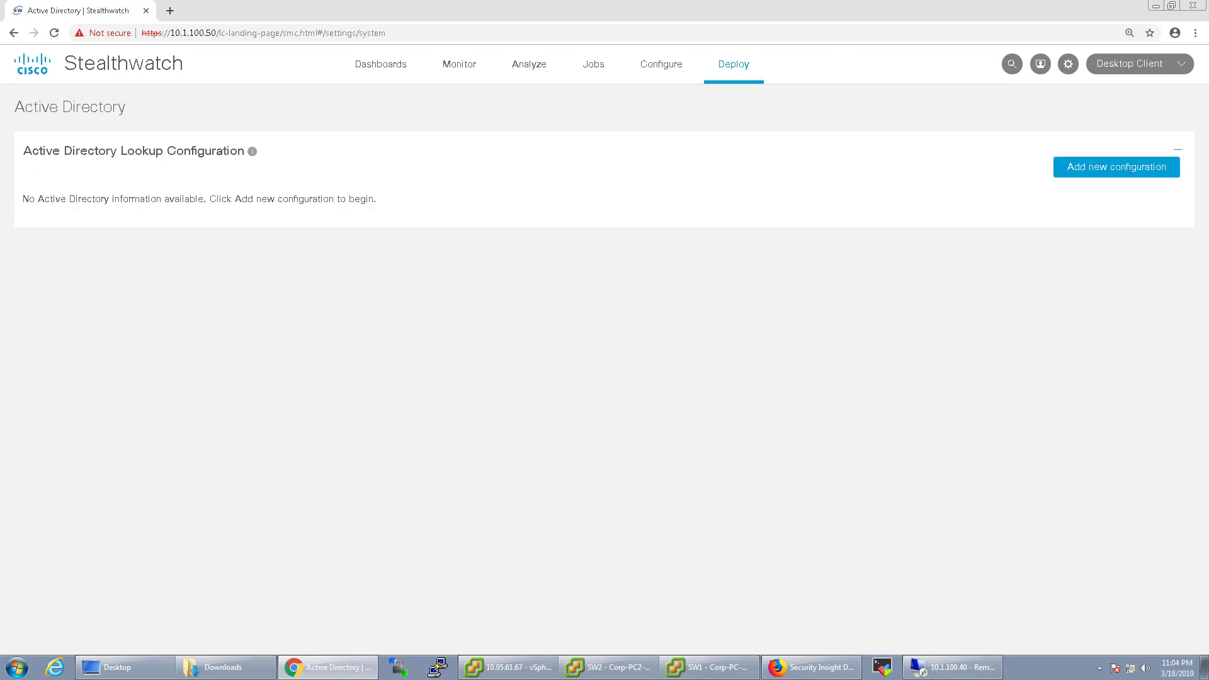
Switch to the Remote Desktop session and review the same user's General and Organization properties in Active Directory, then return to Stealthwatch.
click(951, 667)
double_click(272, 236)
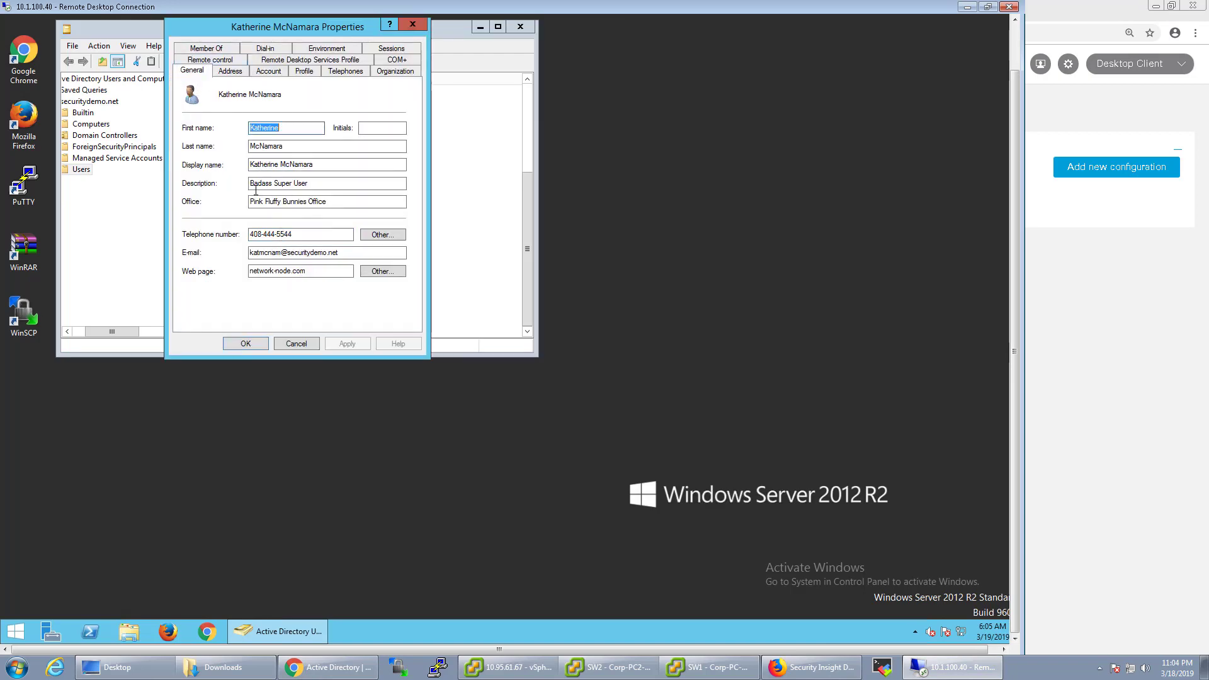
click(398, 71)
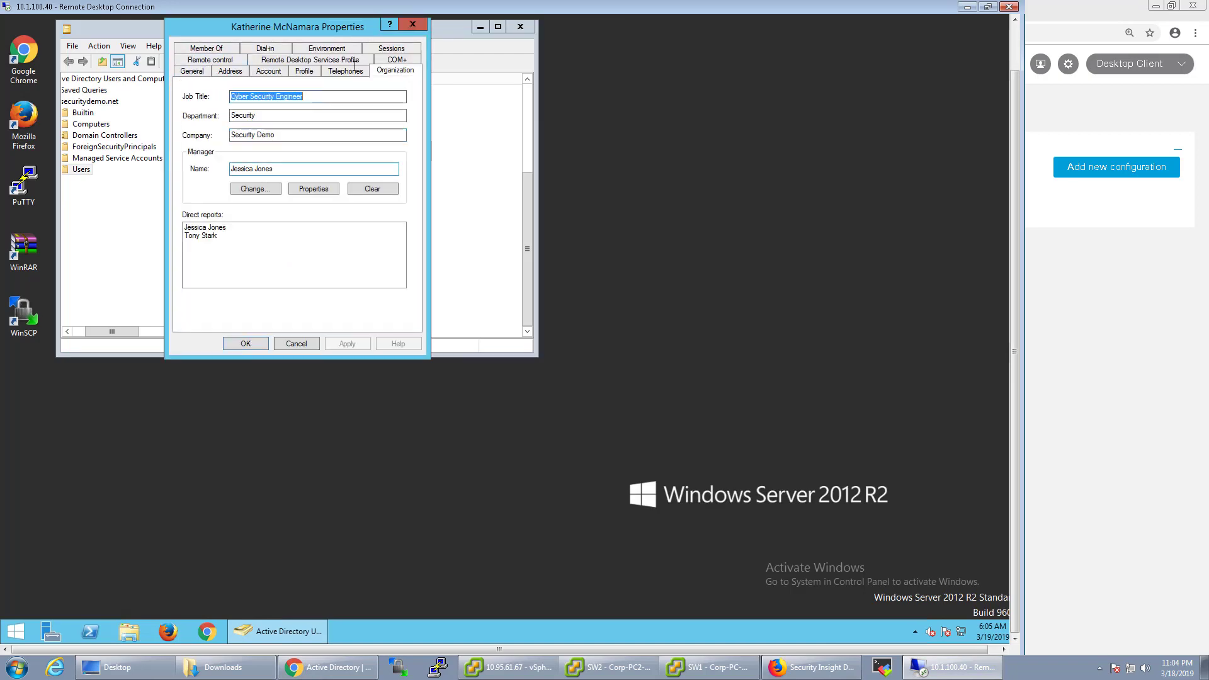
click(403, 28)
click(967, 8)
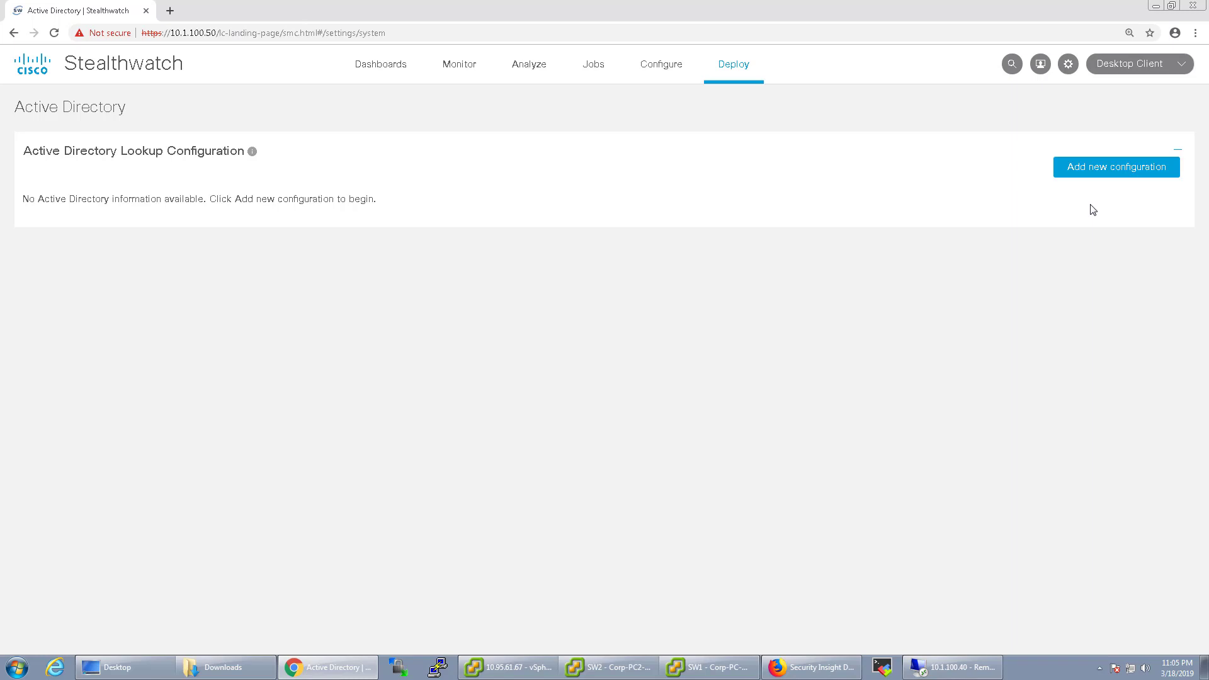
Add a new Active Directory configuration named AD1 with host 10.1.100.40 and port 389.
mouse_move(728, 74)
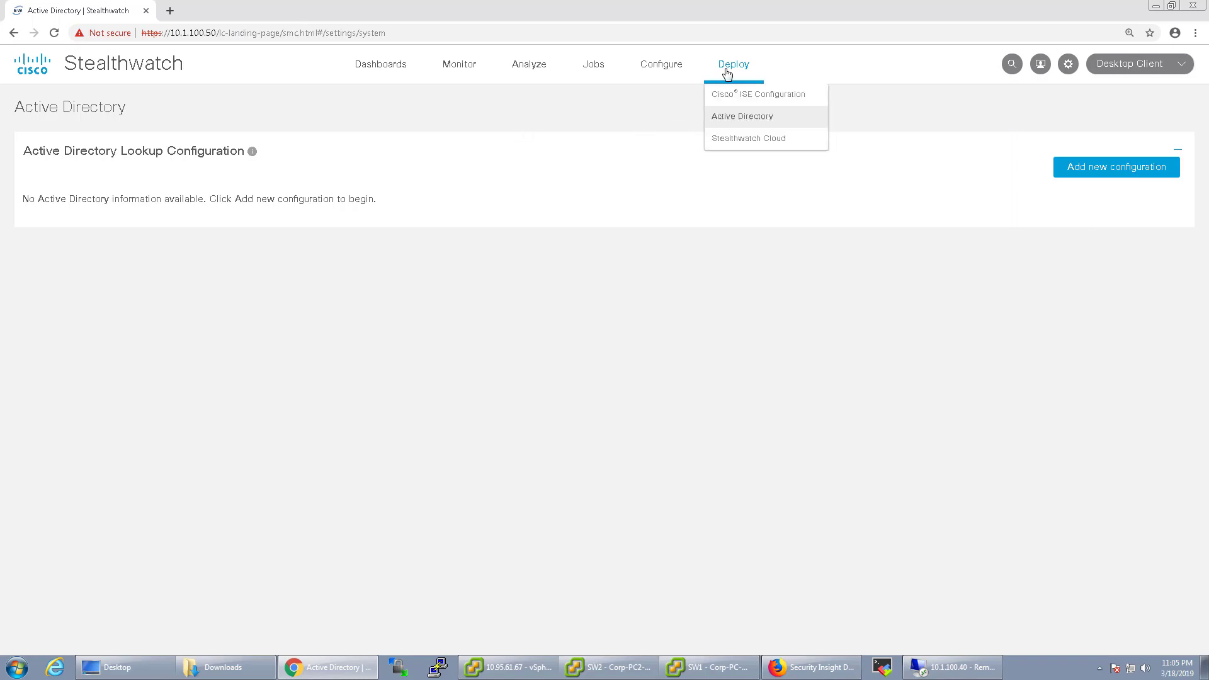
click(1089, 171)
click(246, 274)
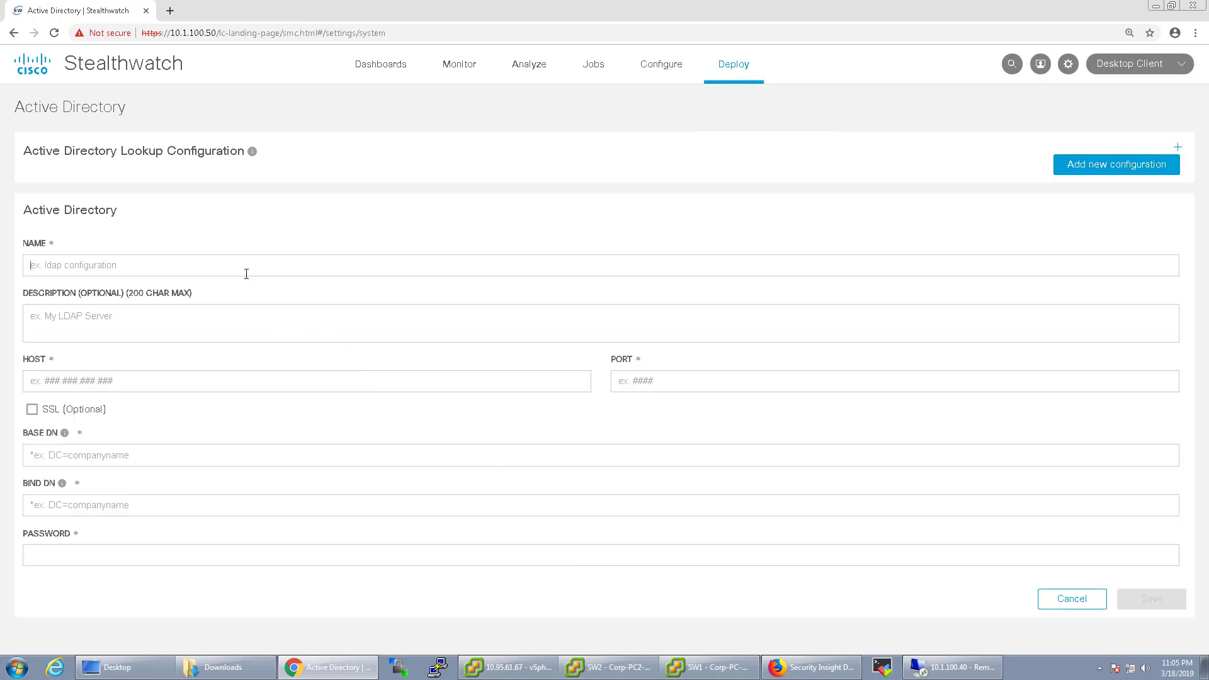
text(Ad1)
key(BackSpace)
key(BackSpace)
text(D1)
click(245, 384)
text(10)
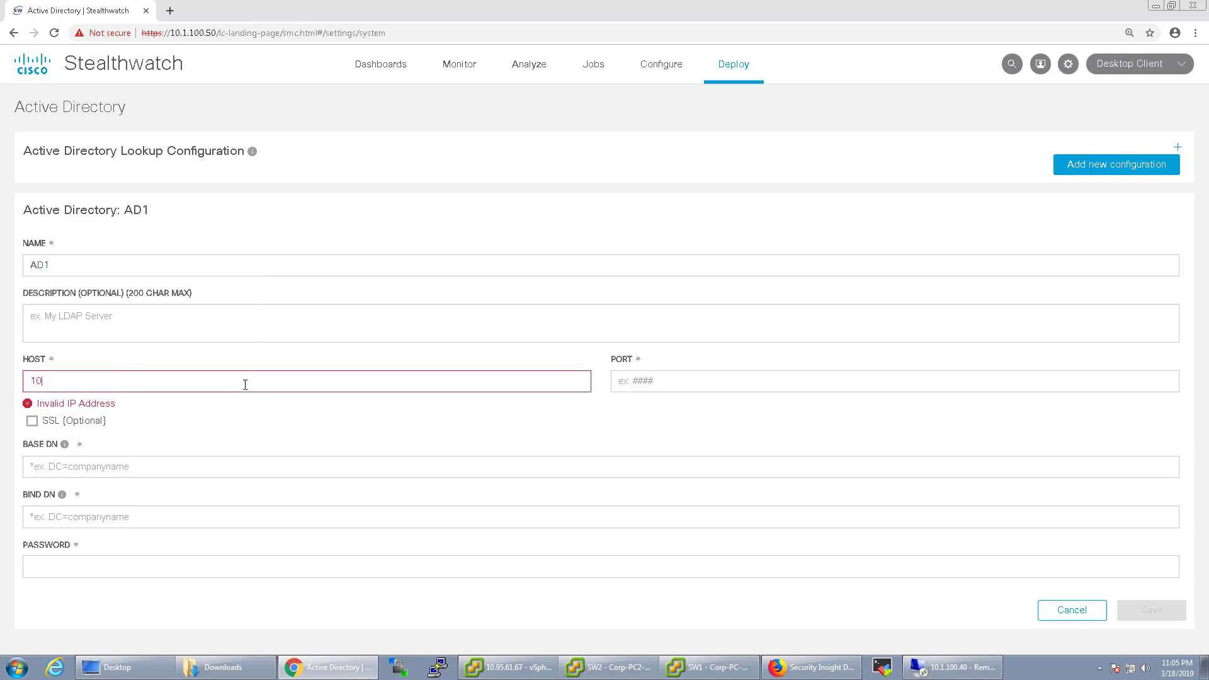
text(.1.100.40)
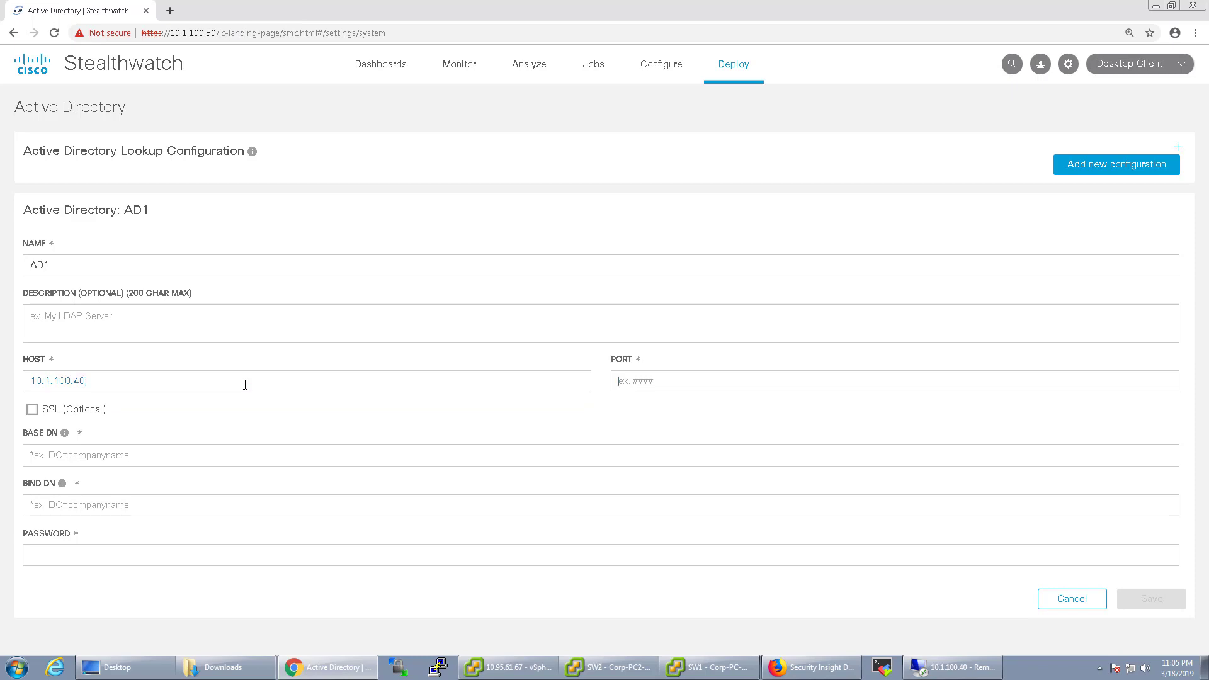
text(389)
Set the configuration's Base DN to dc=securitydemo,dc=net.
click(91, 448)
click(65, 434)
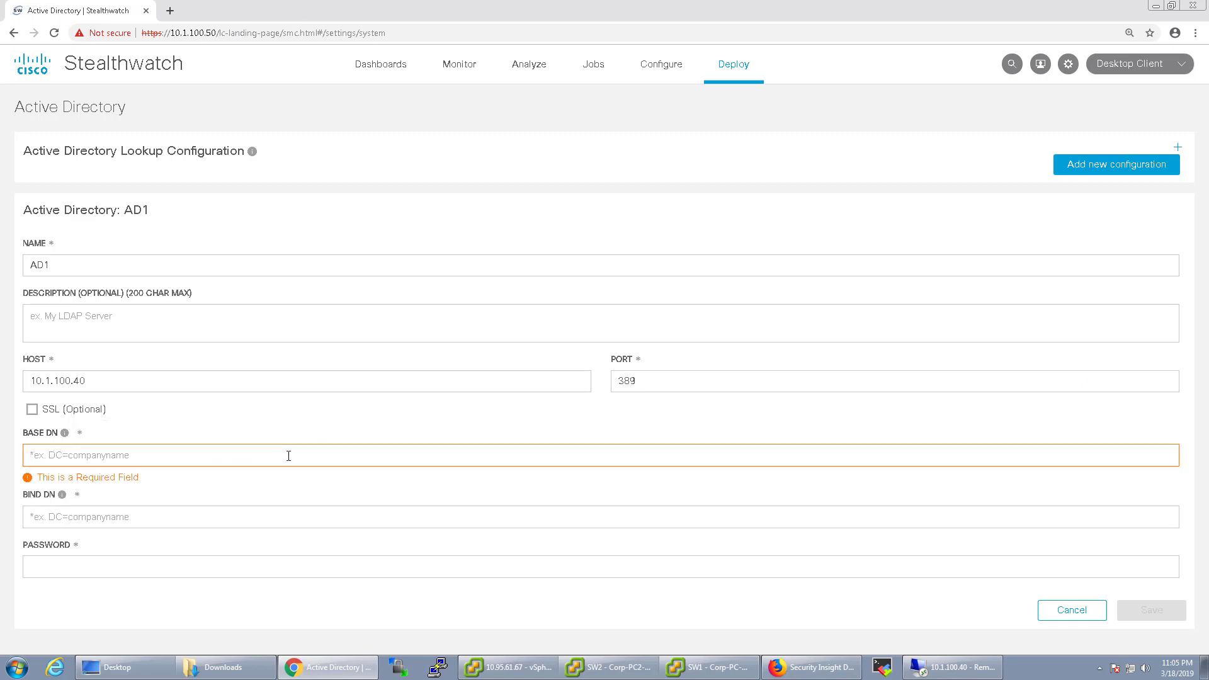
text(dc=)
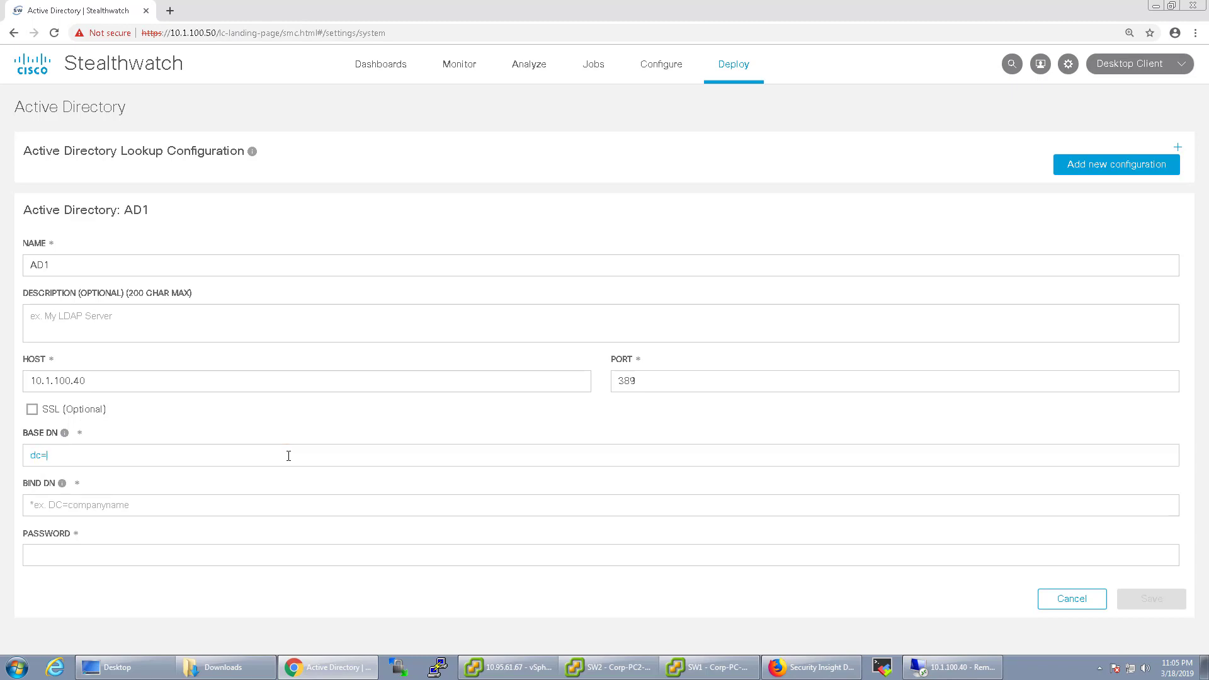
text(securitydemo,d)
text(c=)
text(dc=net)
Set the Bind DN to cn=administrator,cn=users,dc=securitydemo,dc=net.
click(230, 504)
text(cn=adm)
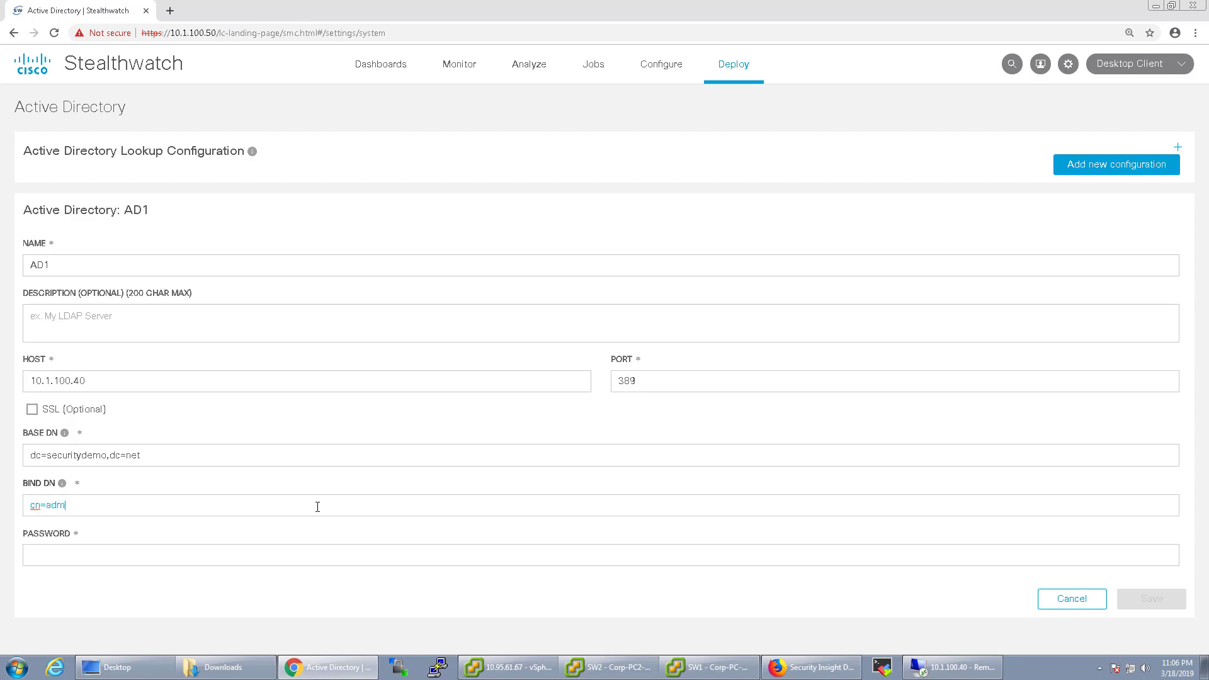
text(inistrator,cn=users,dc=securitydemo,)
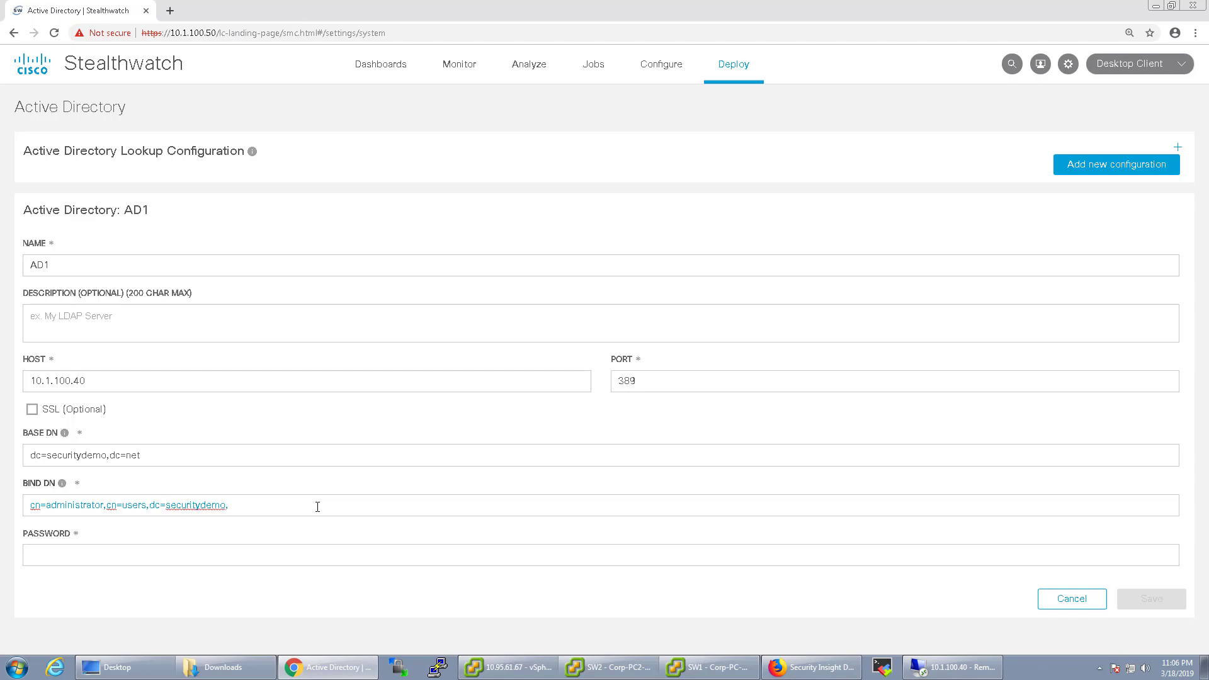
text(dc=net)
Enter the bind account's password, save the Active Directory configuration and dismiss the connection message.
click(280, 552)
text(•••••••••)
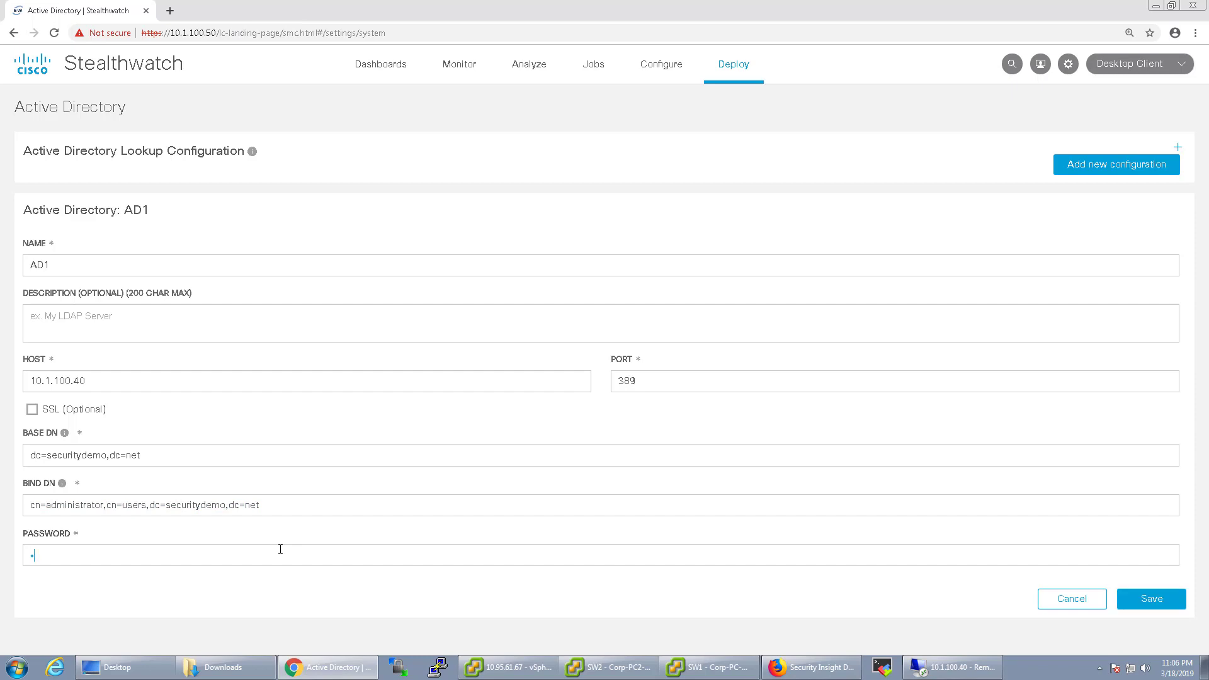
text(••)
click(1151, 599)
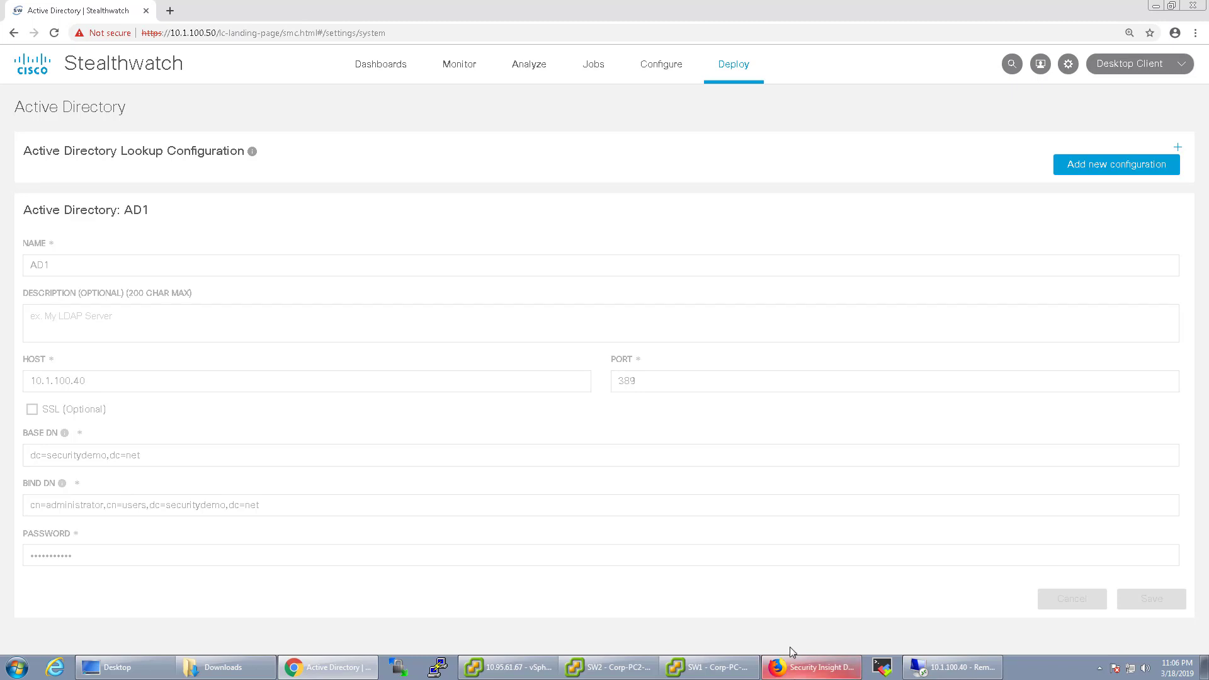
mouse_move(791, 650)
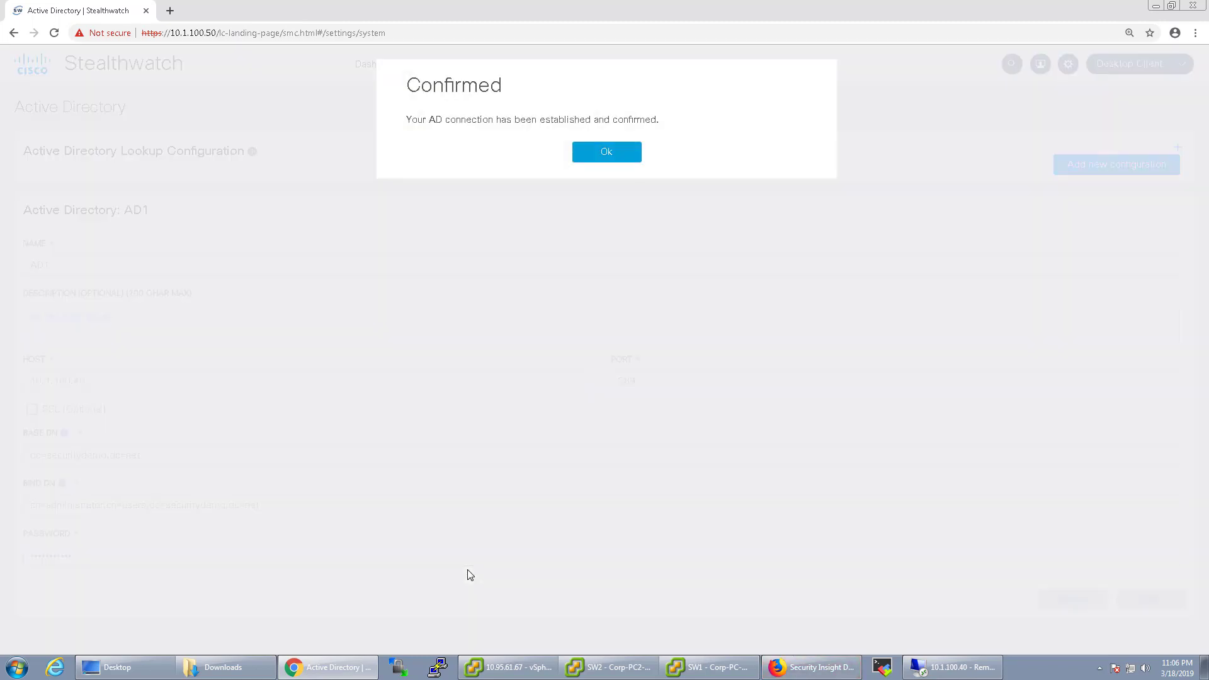
drag(417, 120, 613, 133)
click(546, 115)
click(599, 151)
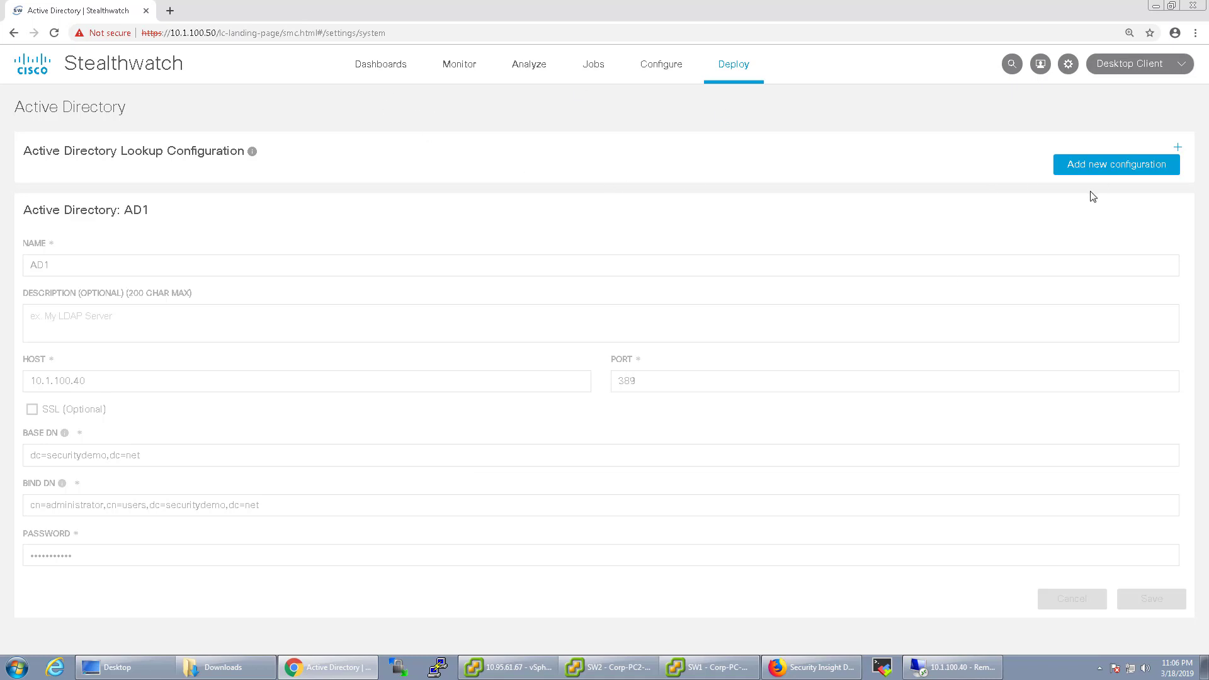
Reopen the first account in the monitored Users list and examine its User Info details, including the description.
mouse_move(459, 73)
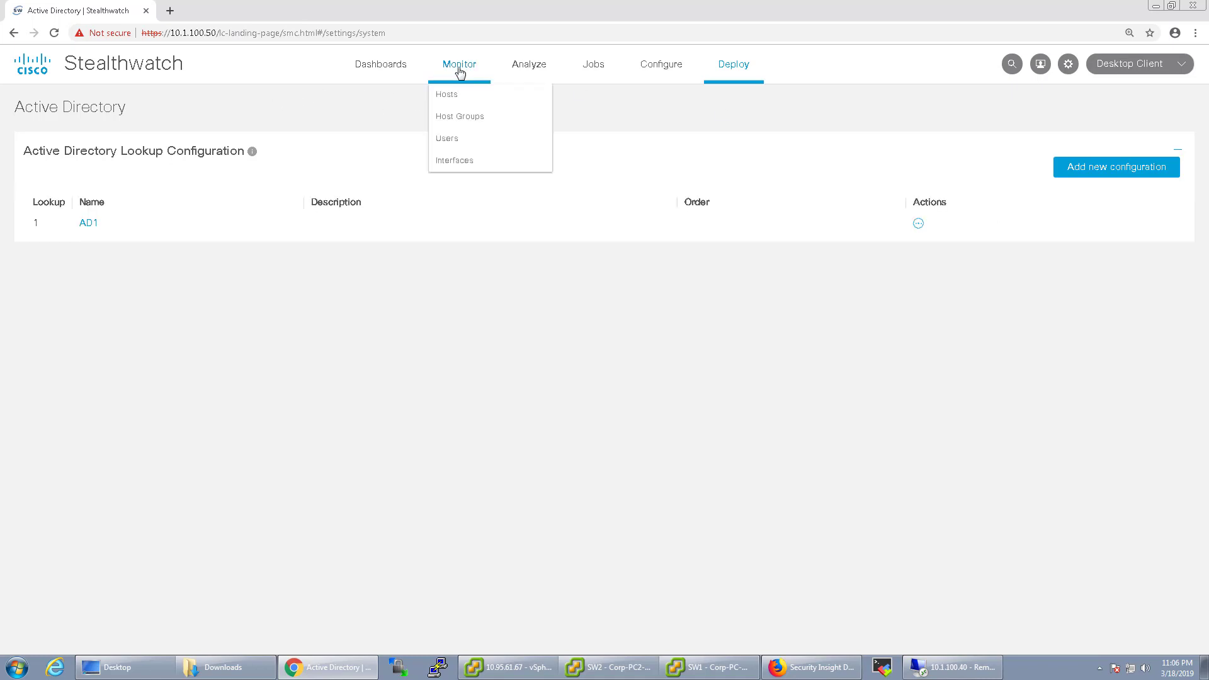
click(455, 143)
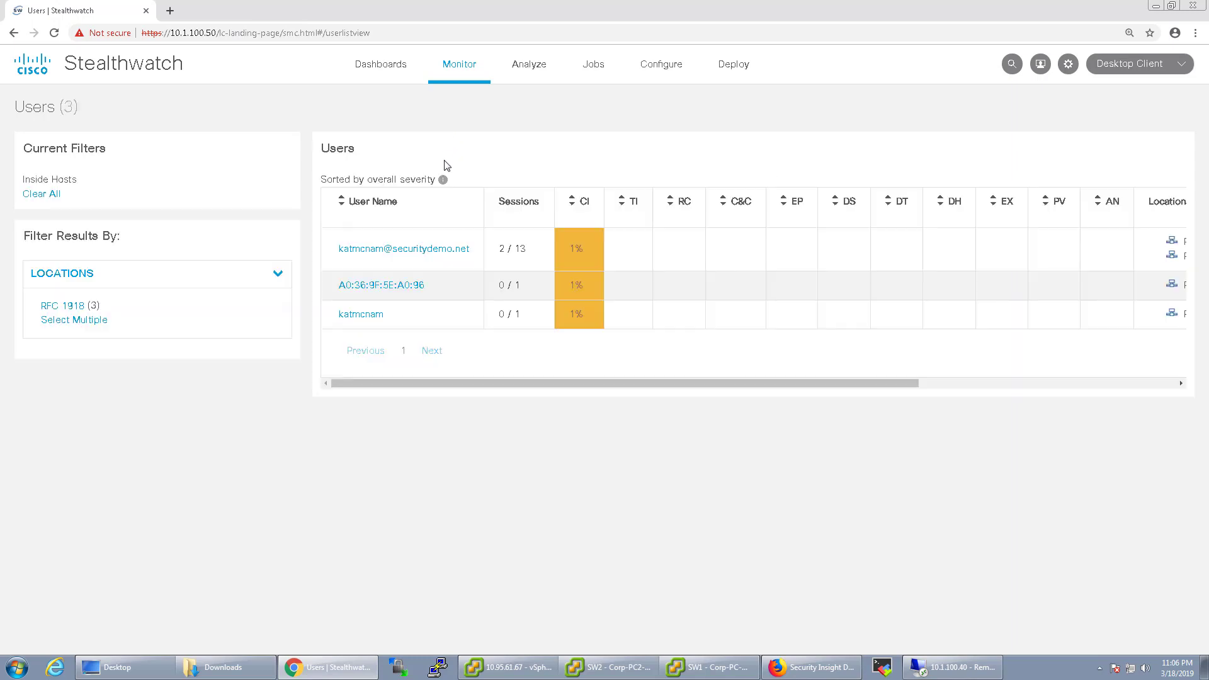
click(443, 179)
click(416, 249)
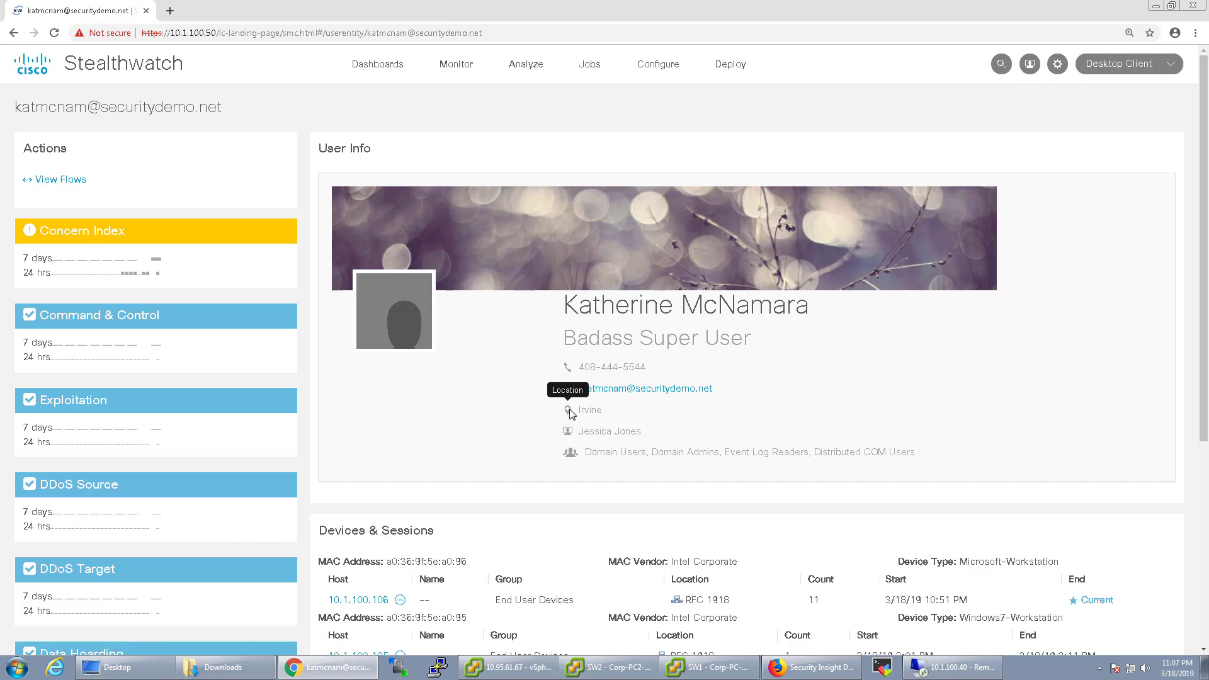
drag(563, 338, 758, 339)
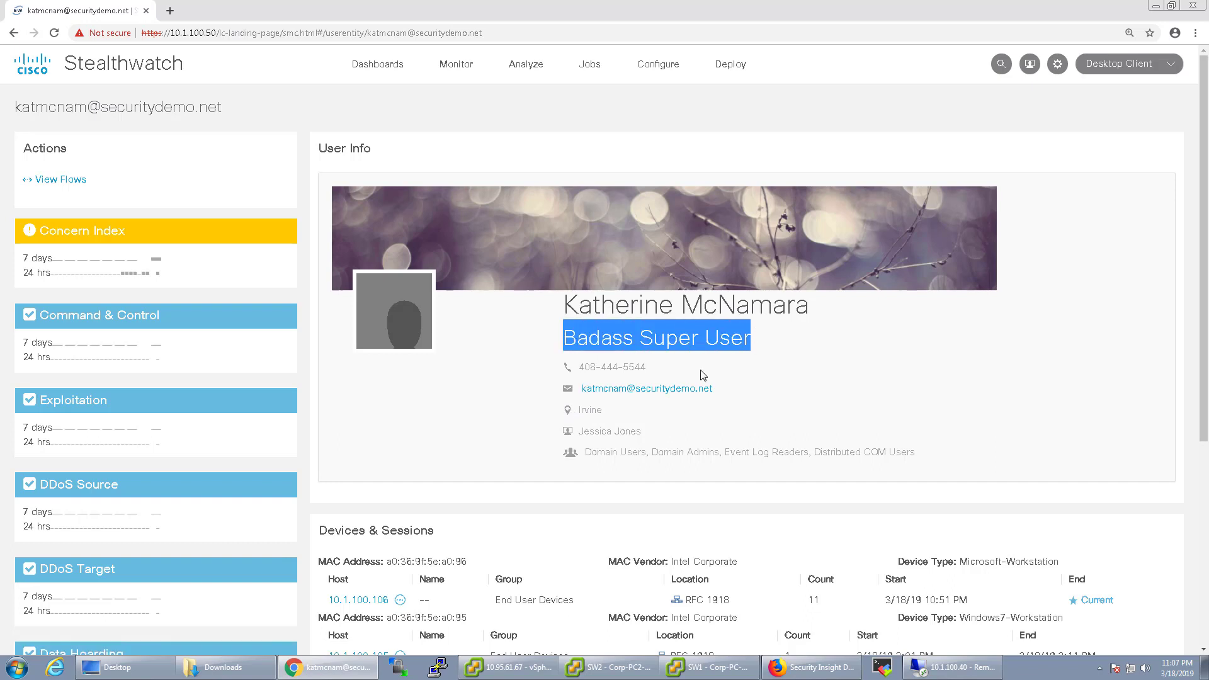
Switch to the Remote Desktop session, compare the user's General properties in Active Directory, and return to the Stealthwatch user page.
key(alt+Tab)
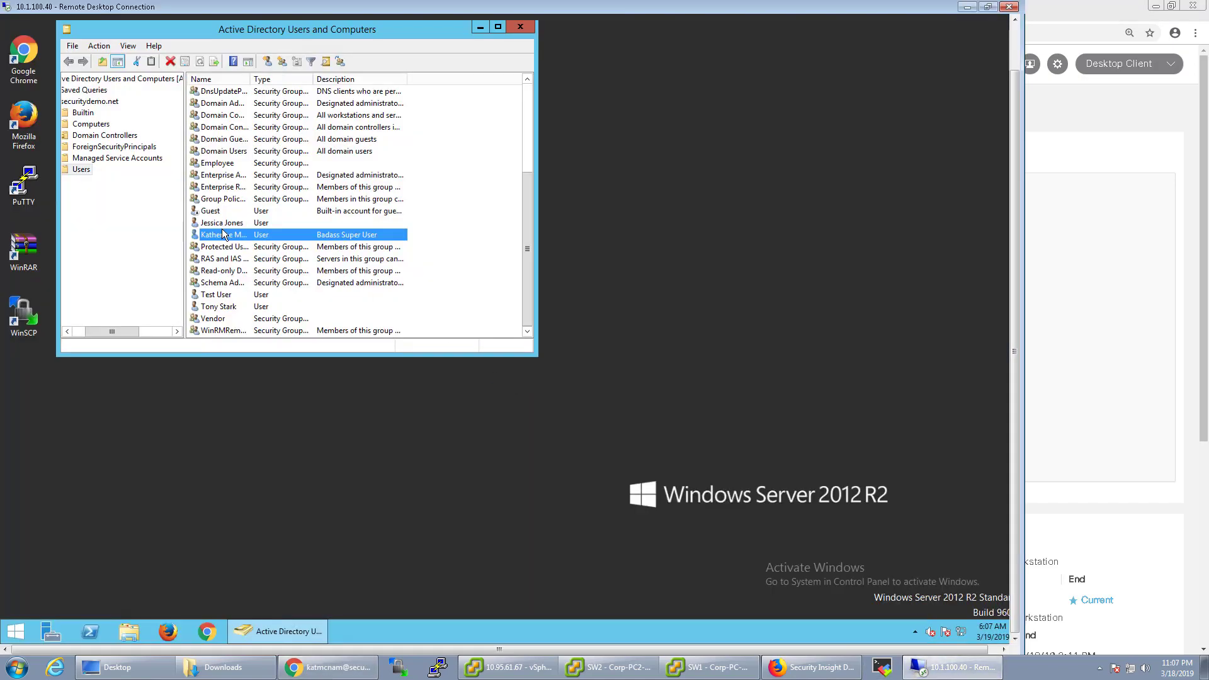
double_click(224, 233)
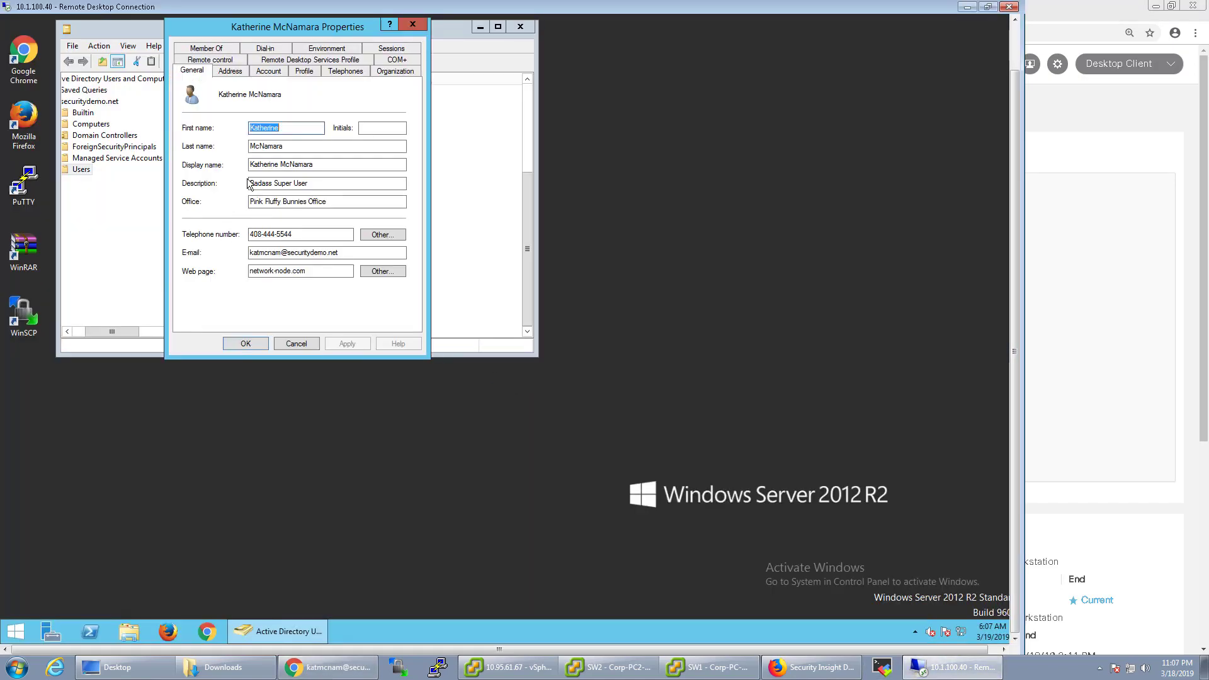
key(Escape)
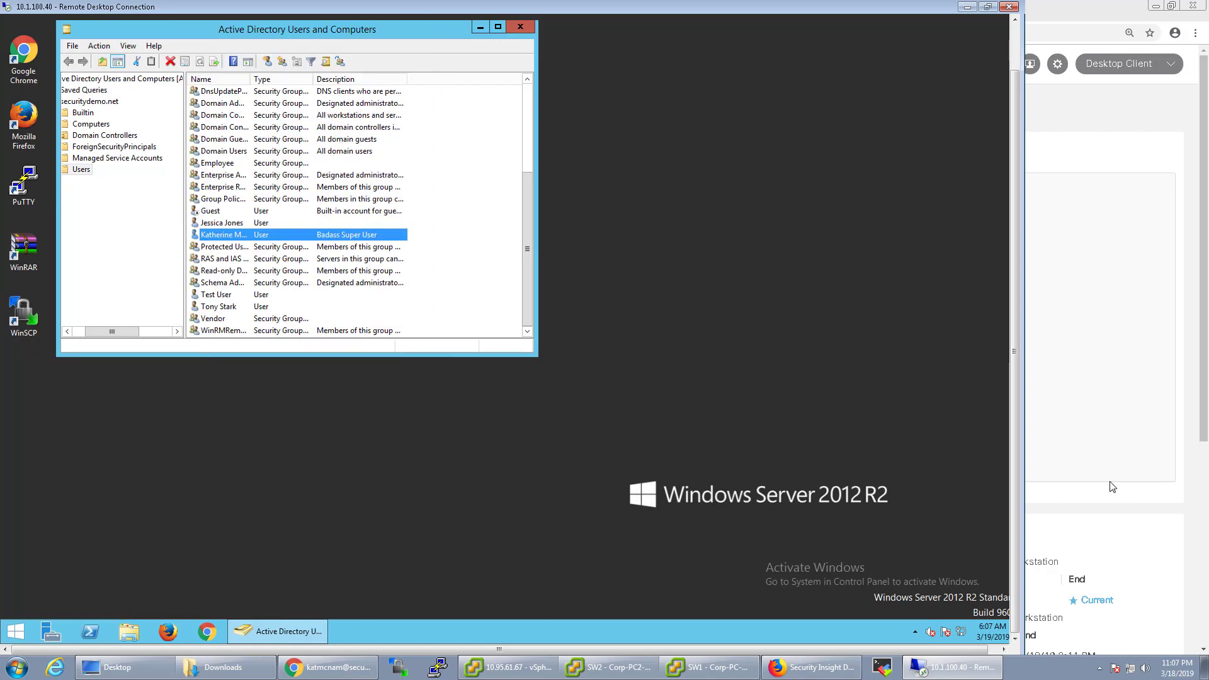
click(1111, 487)
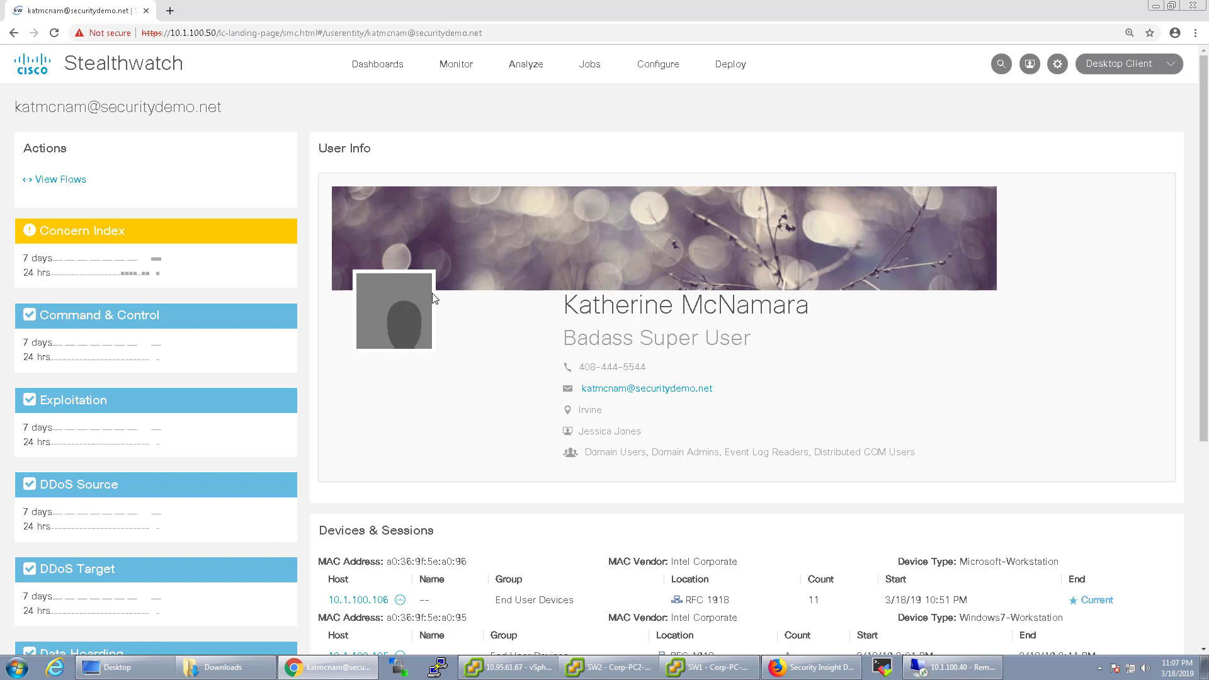
Open the Network Security dashboard.
mouse_move(387, 71)
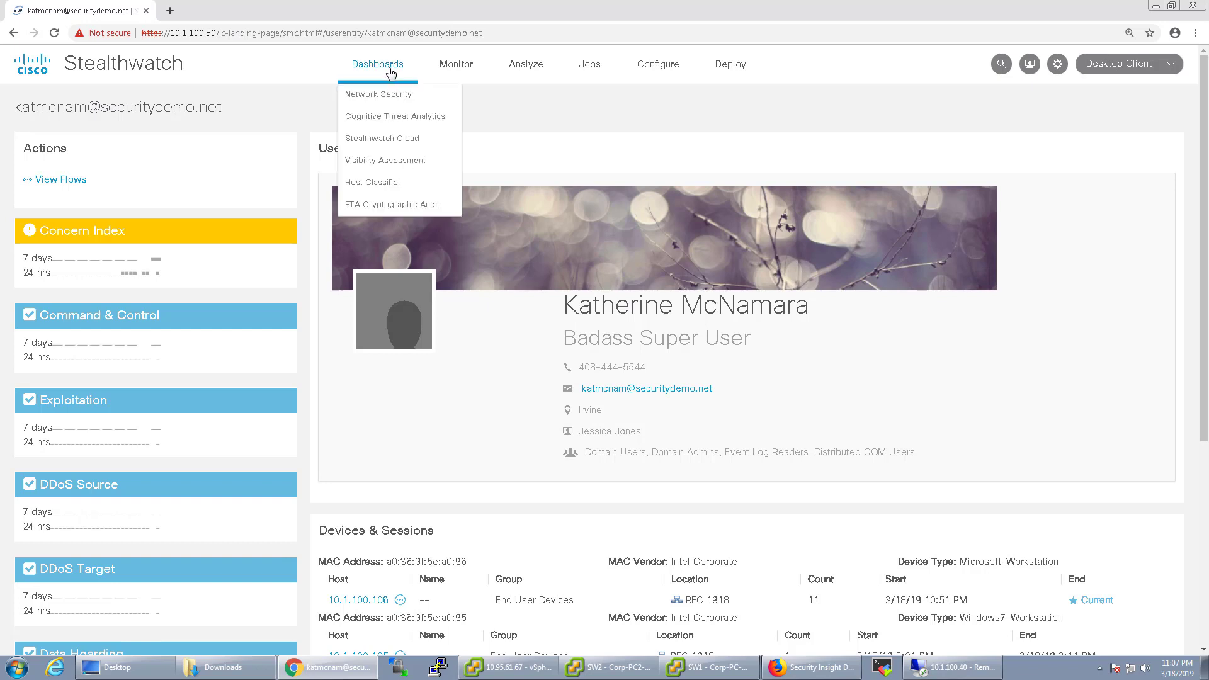
click(386, 95)
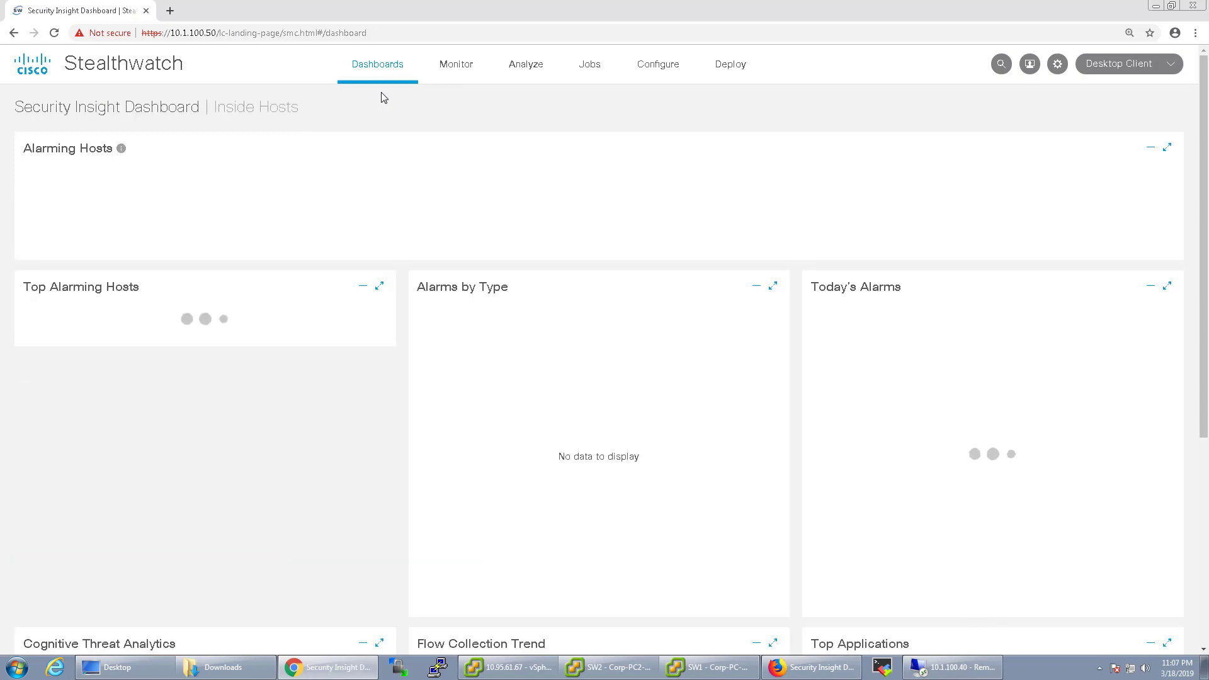